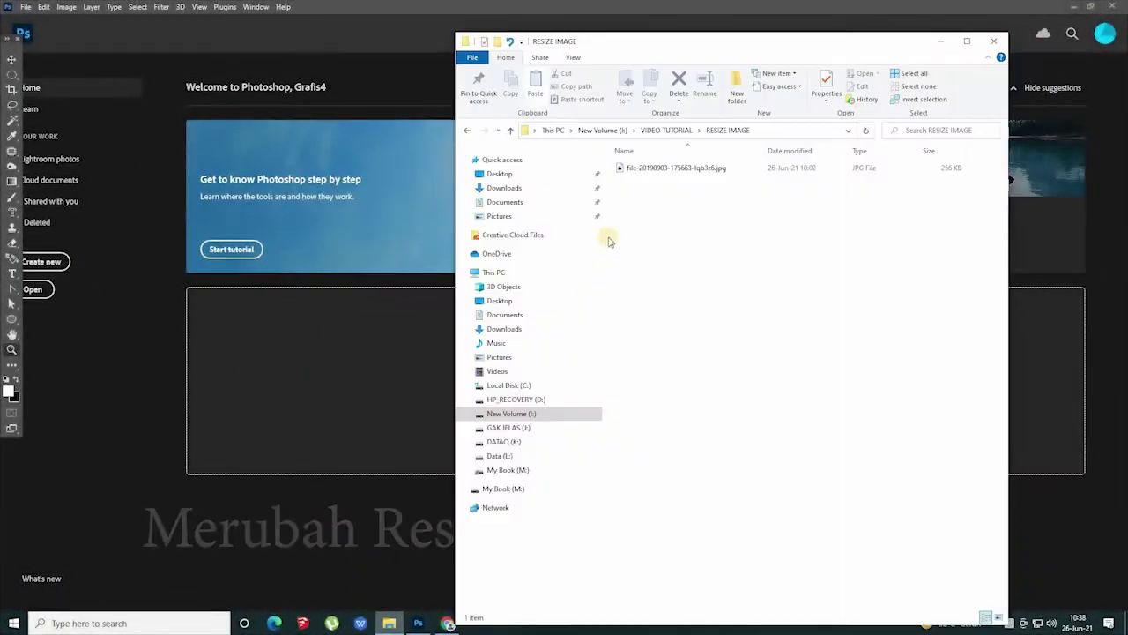
- Open the JPG from the RESIZE IMAGE folder in Photoshop and show it at 100% in a floating window
{"action": "left_click_drag", "start_coordinate": [637, 168], "coordinate": [313, 344]}
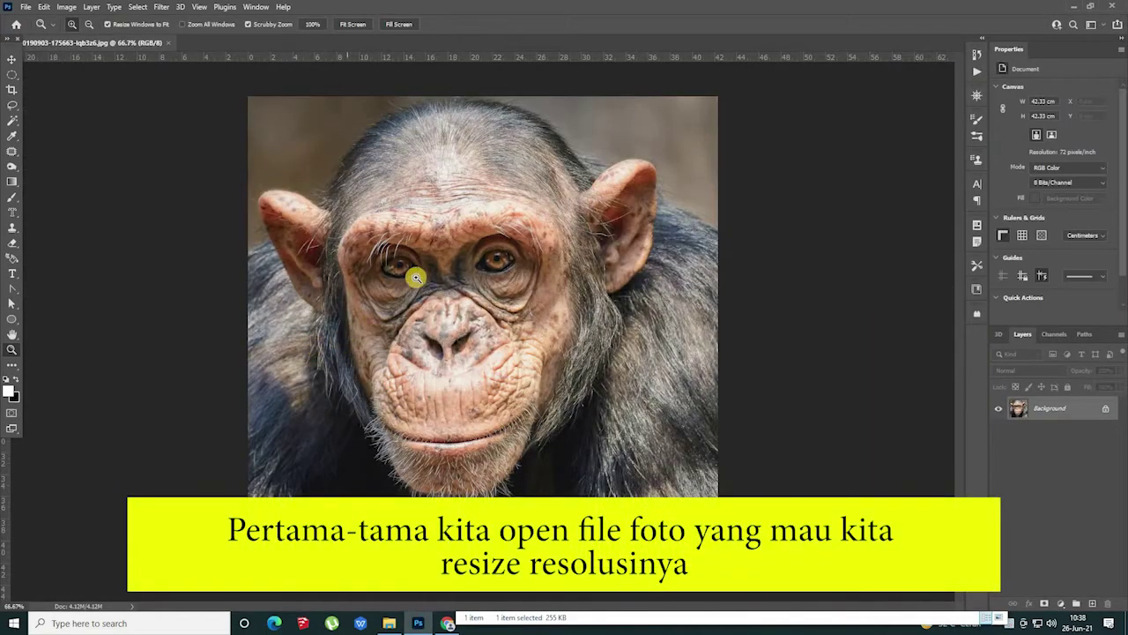
{"action": "right_click", "coordinate": [417, 278]}
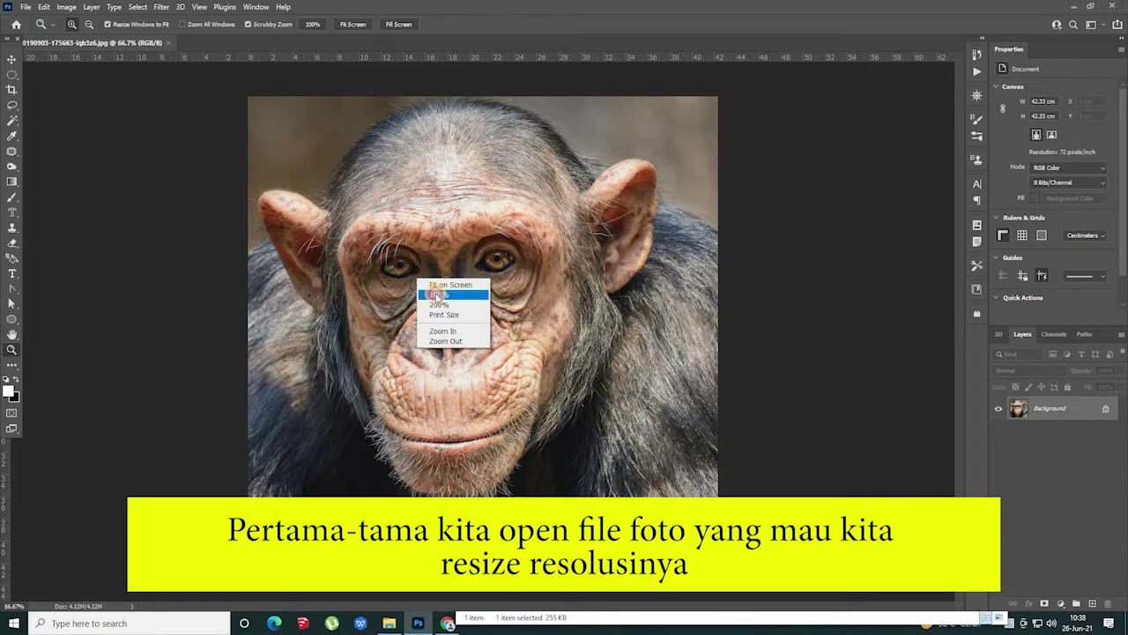
{"action": "left_click", "coordinate": [435, 294]}
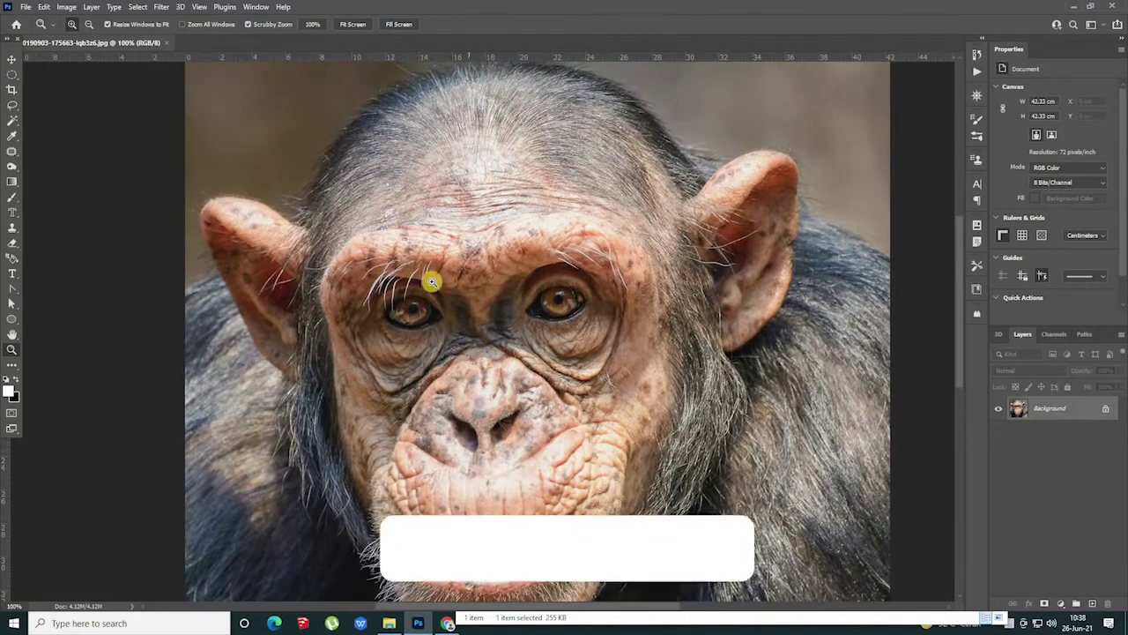
{"action": "right_click", "coordinate": [104, 42]}
{"action": "left_click_drag", "start_coordinate": [92, 41], "coordinate": [291, 44]}
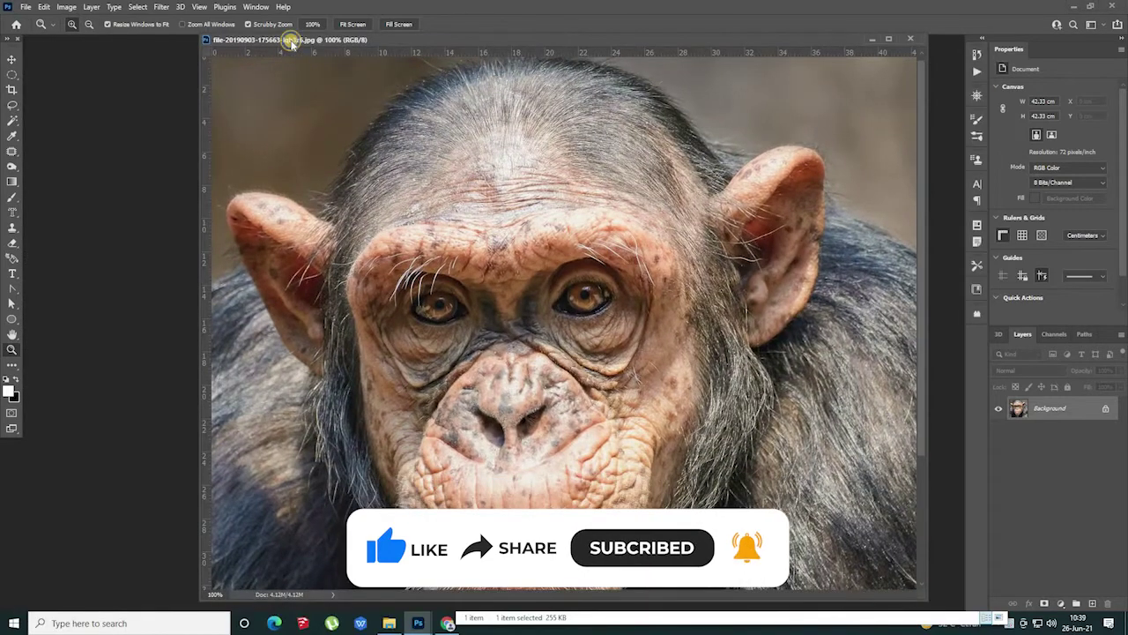
- Check the photo's original pixel dimensions and resolution in Image Size without changing them
{"action": "right_click", "coordinate": [292, 44]}
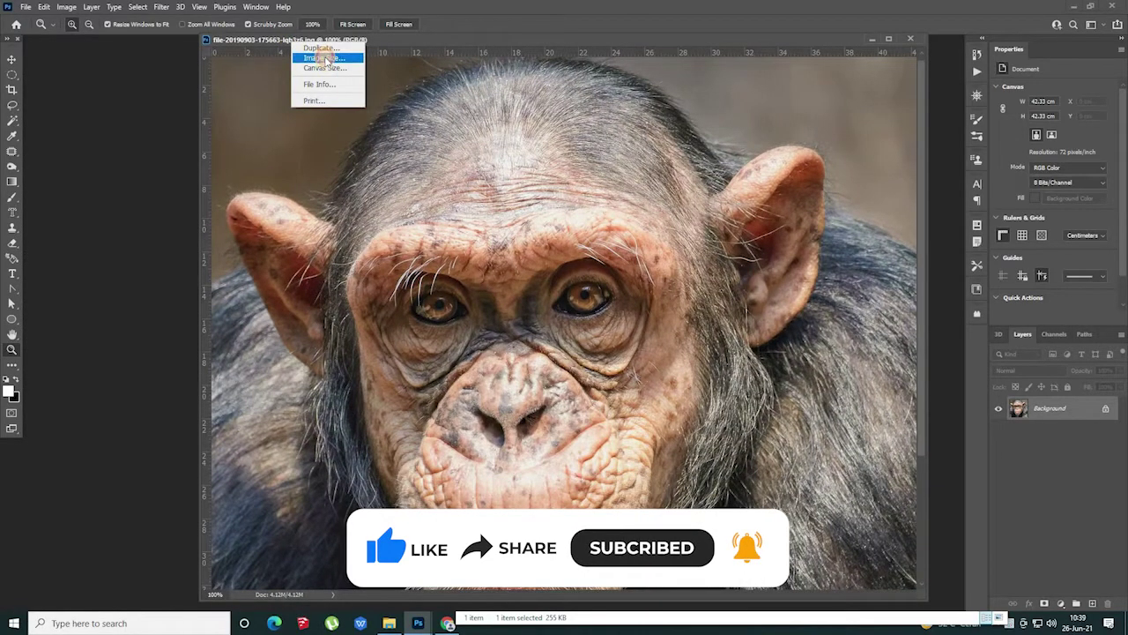
{"action": "left_click", "coordinate": [323, 59]}
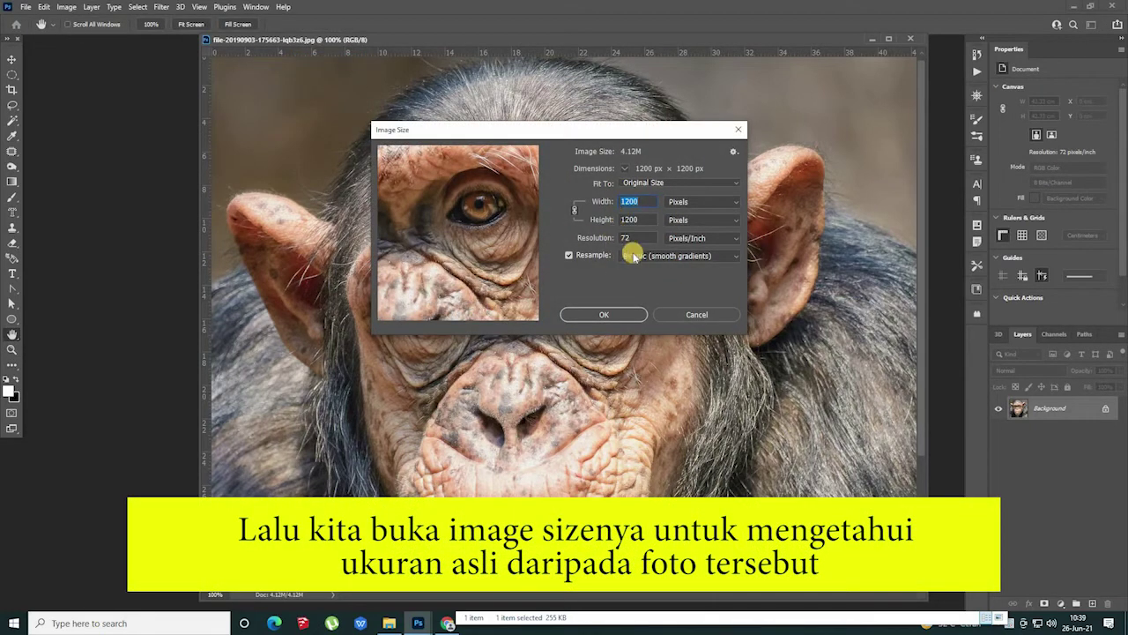
{"action": "left_click", "coordinate": [697, 312]}
{"action": "key", "text": "z"}
{"action": "left_click_drag", "start_coordinate": [361, 43], "coordinate": [332, 48]}
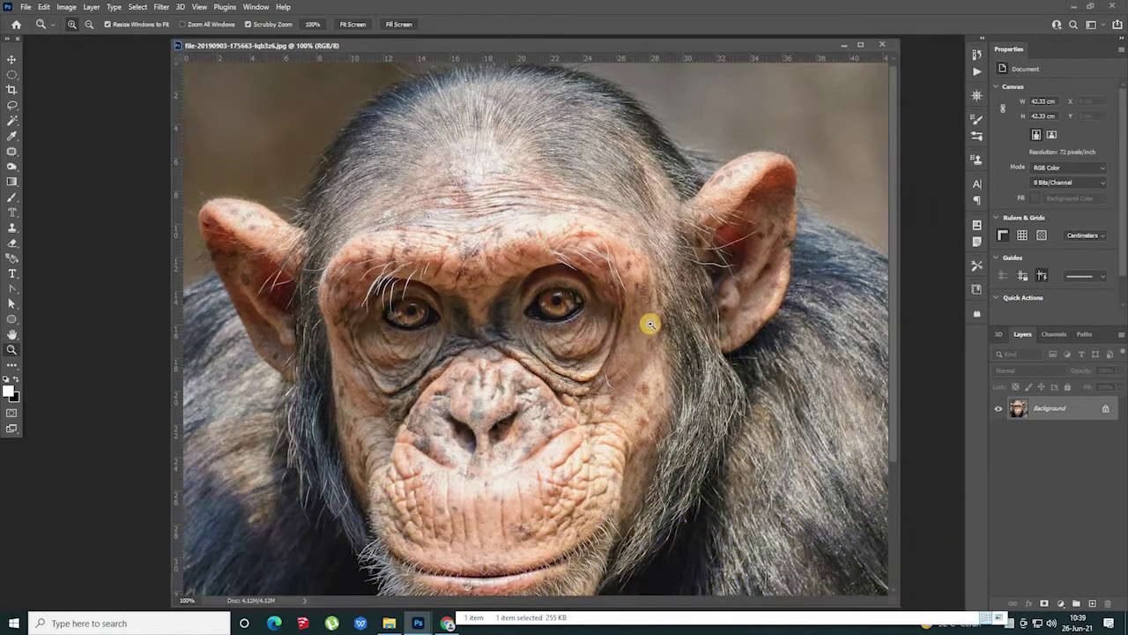
- Duplicate the Background layer, hide the copy and make the original Background layer active
{"action": "left_click_drag", "start_coordinate": [1070, 535], "coordinate": [1091, 605]}
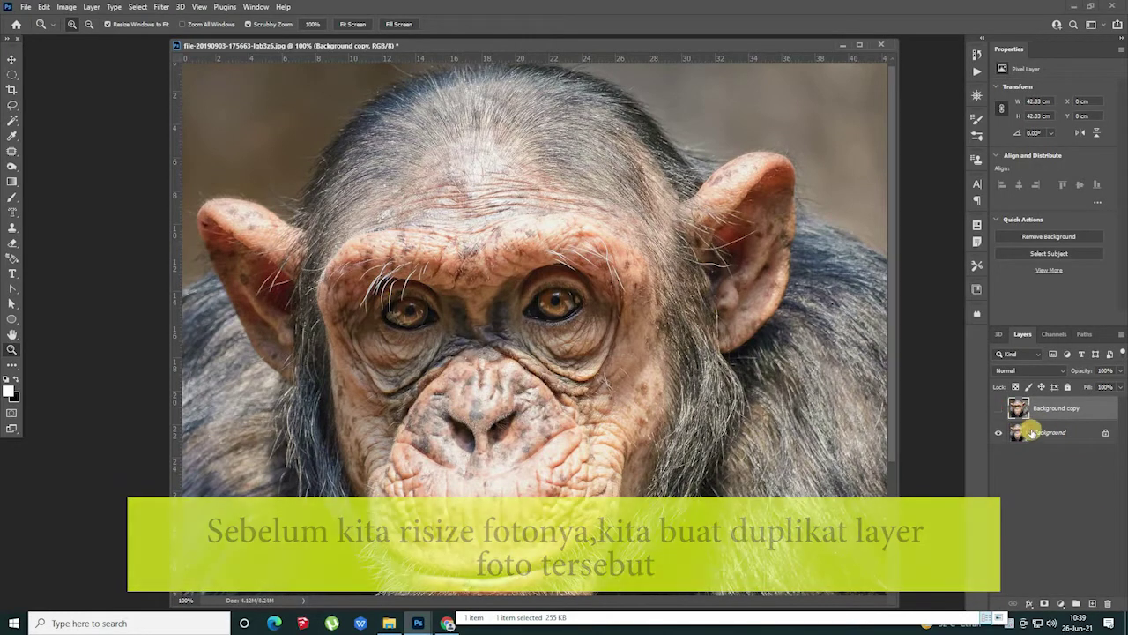
{"action": "left_click", "coordinate": [1050, 426]}
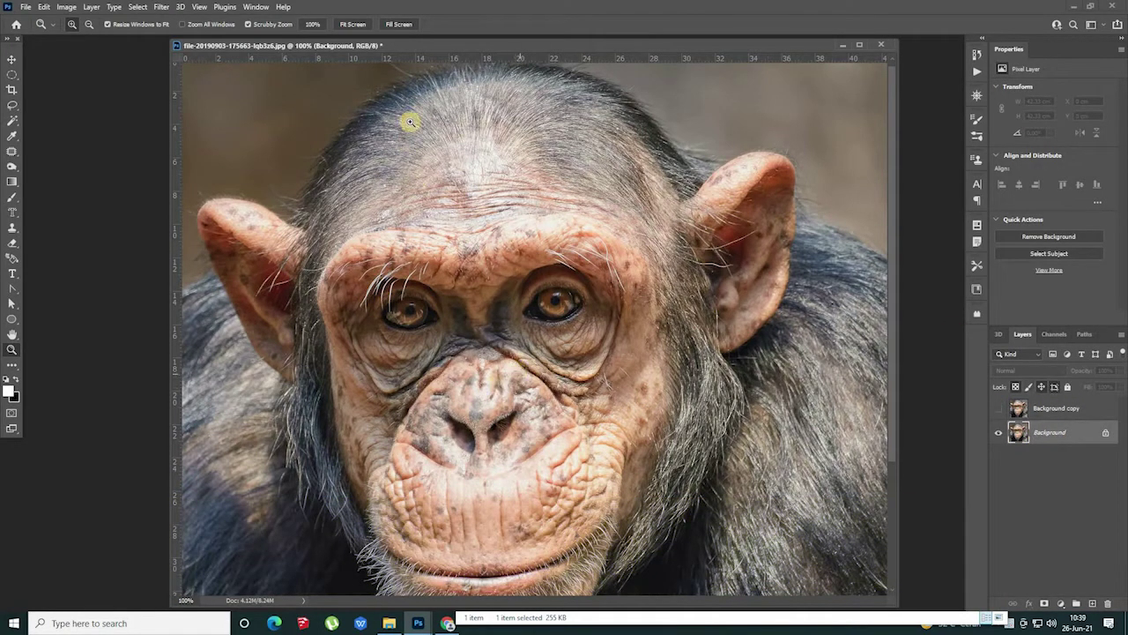
- Resize the image to 3000 × 3000 pixels at a resolution of 300 pixels/inch
{"action": "right_click", "coordinate": [420, 46]}
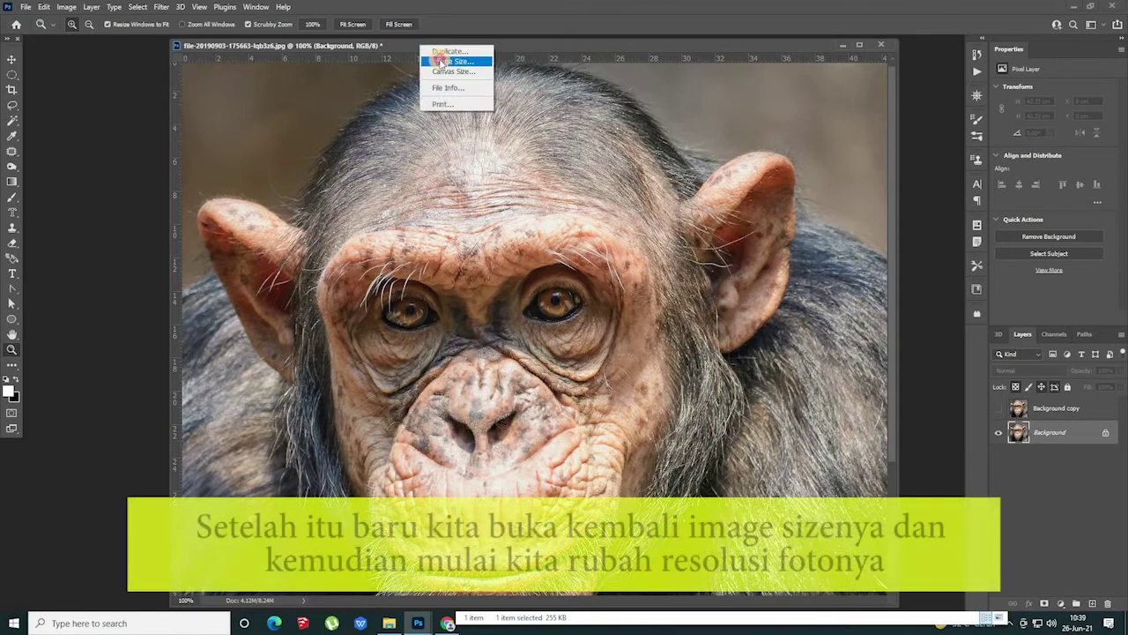
{"action": "left_click", "coordinate": [445, 58]}
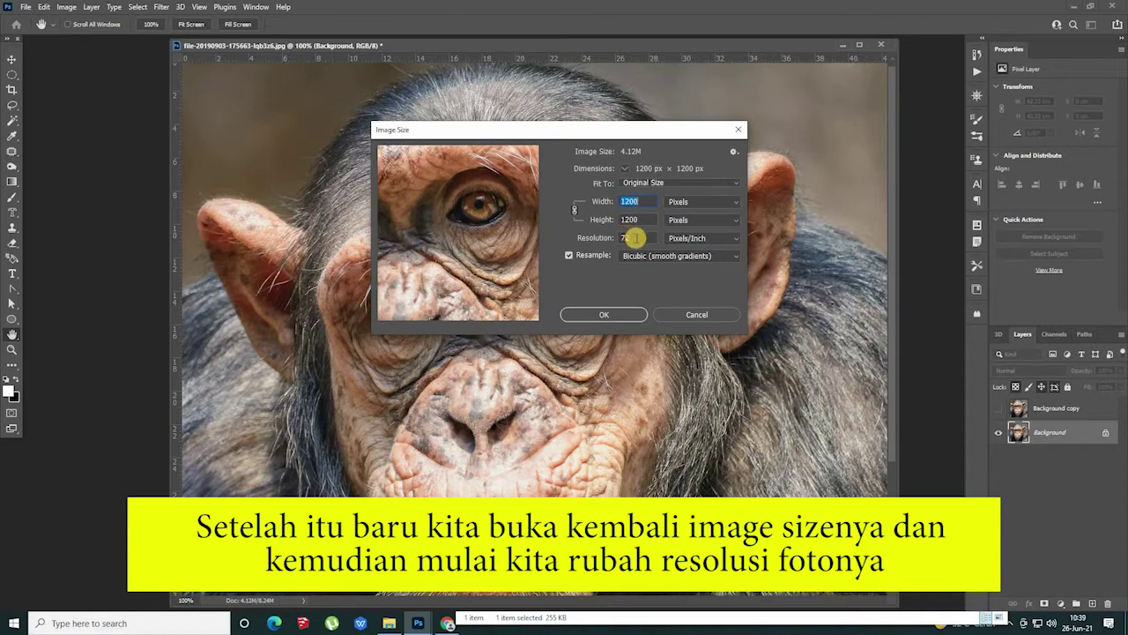
{"action": "type", "text": "300"}
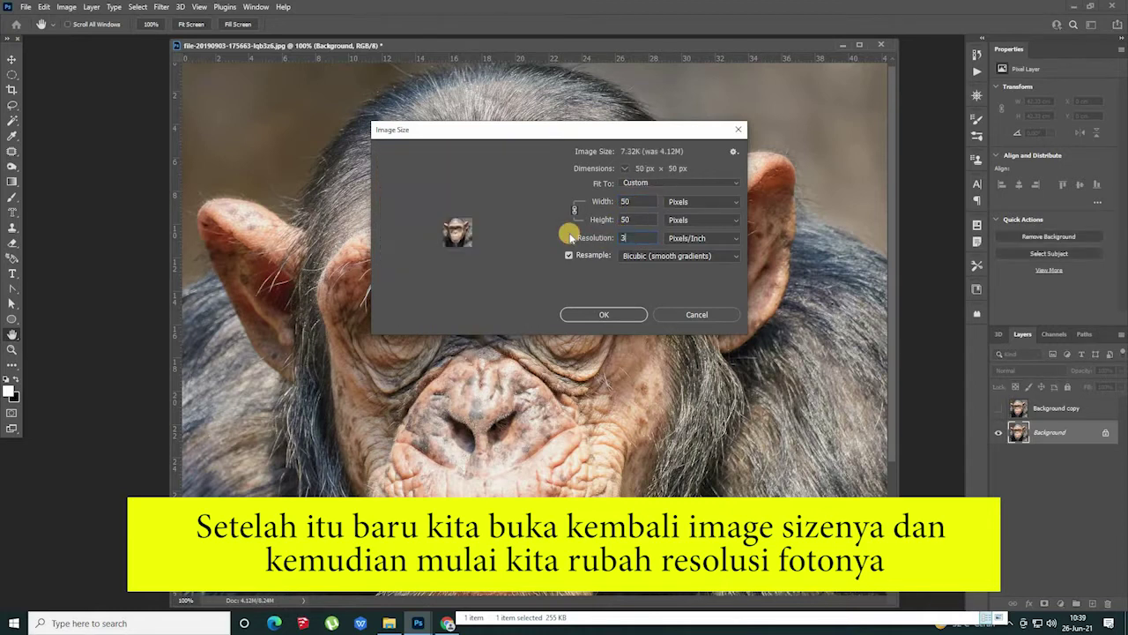
{"action": "left_click", "coordinate": [652, 202]}
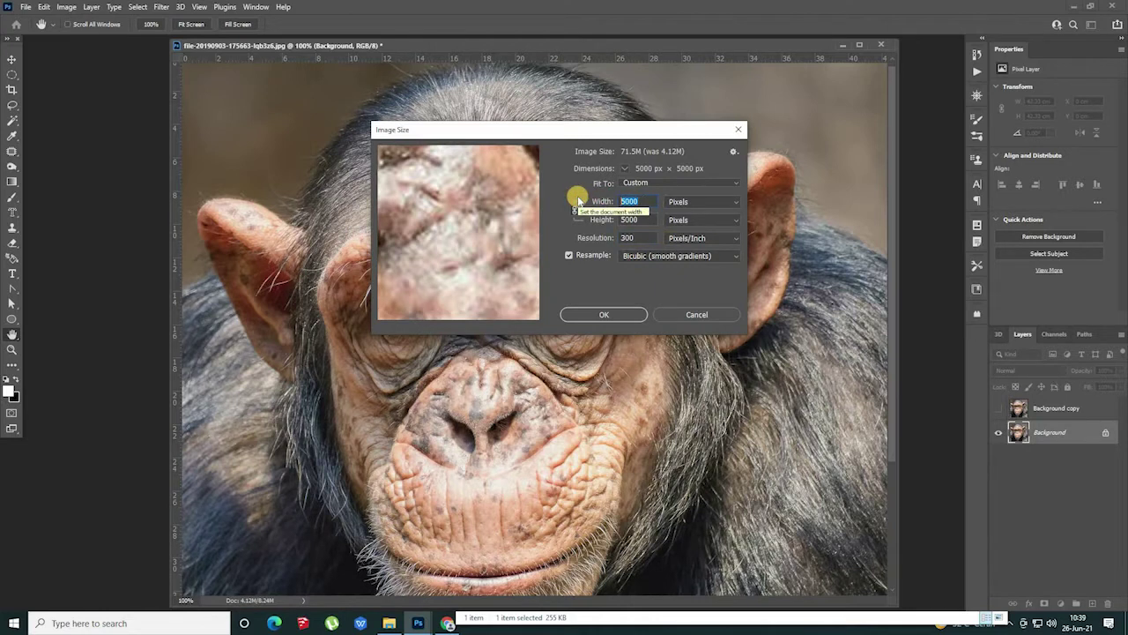
{"action": "type", "text": "3000"}
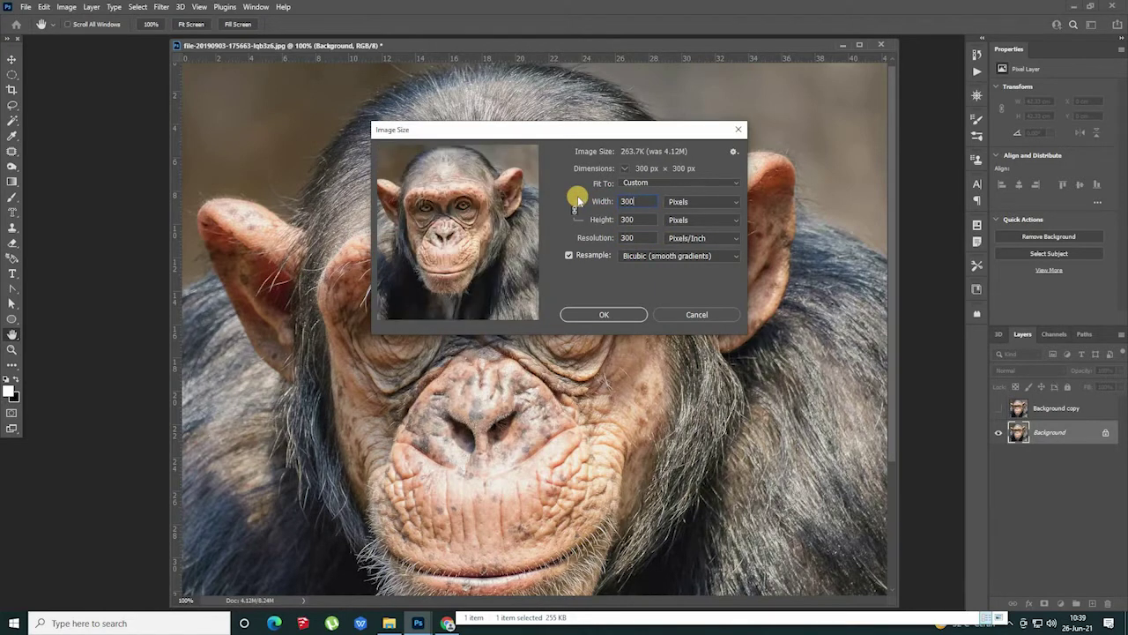
{"action": "left_click", "coordinate": [628, 313]}
{"action": "key", "text": "z"}
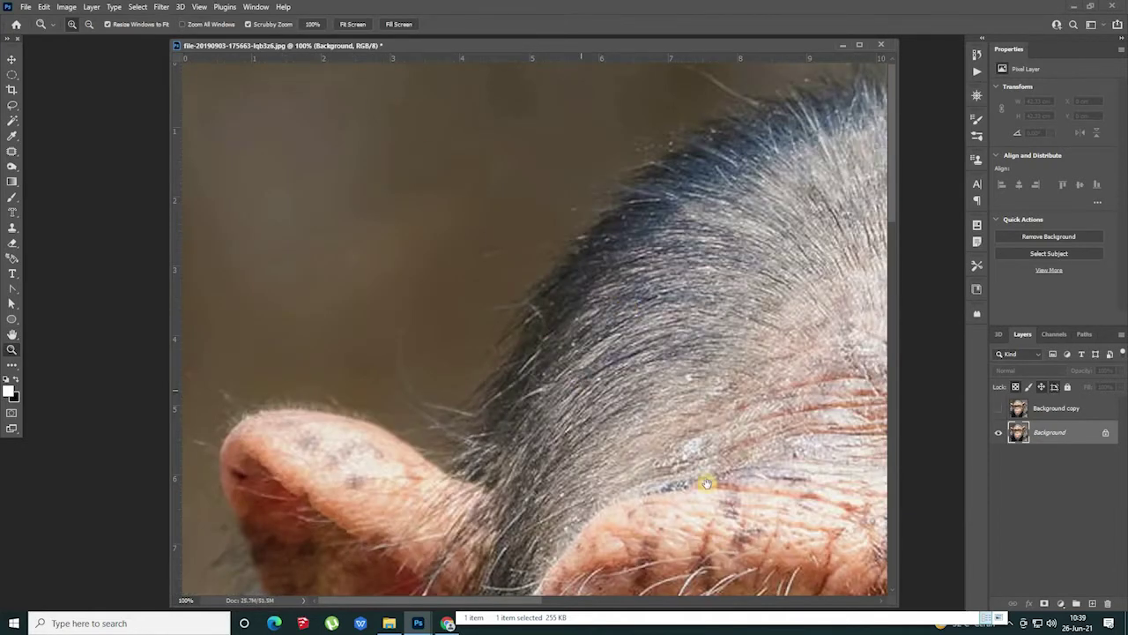
- Enlarge the image to 5000 × 5000 pixels with Image Size
{"action": "left_click_drag", "start_coordinate": [658, 391], "coordinate": [389, 95]}
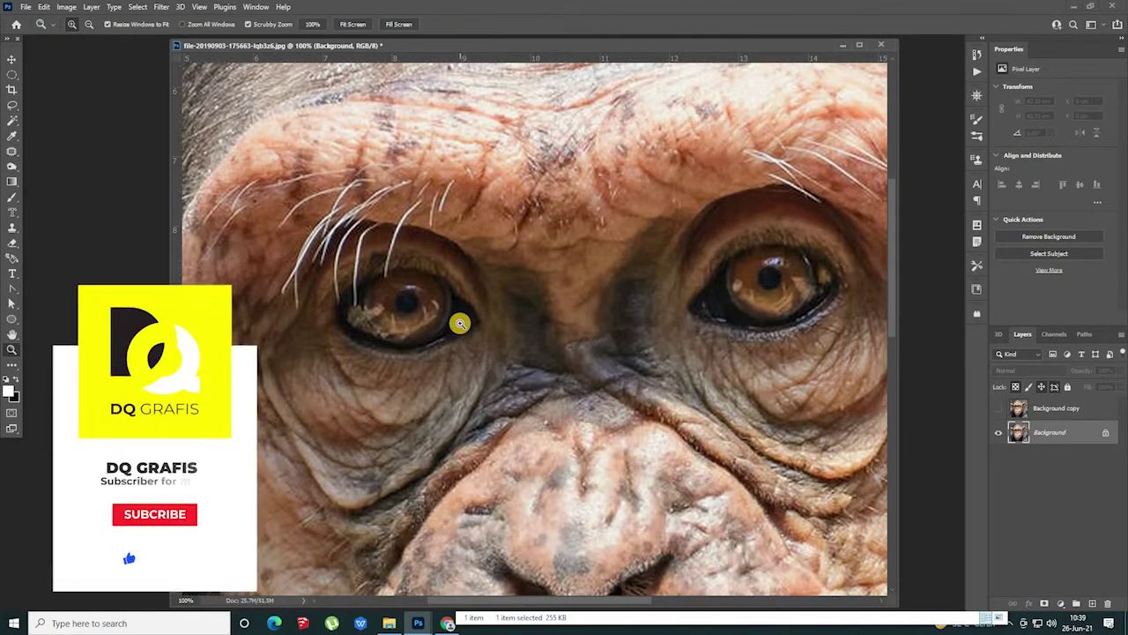
{"action": "right_click", "coordinate": [487, 46]}
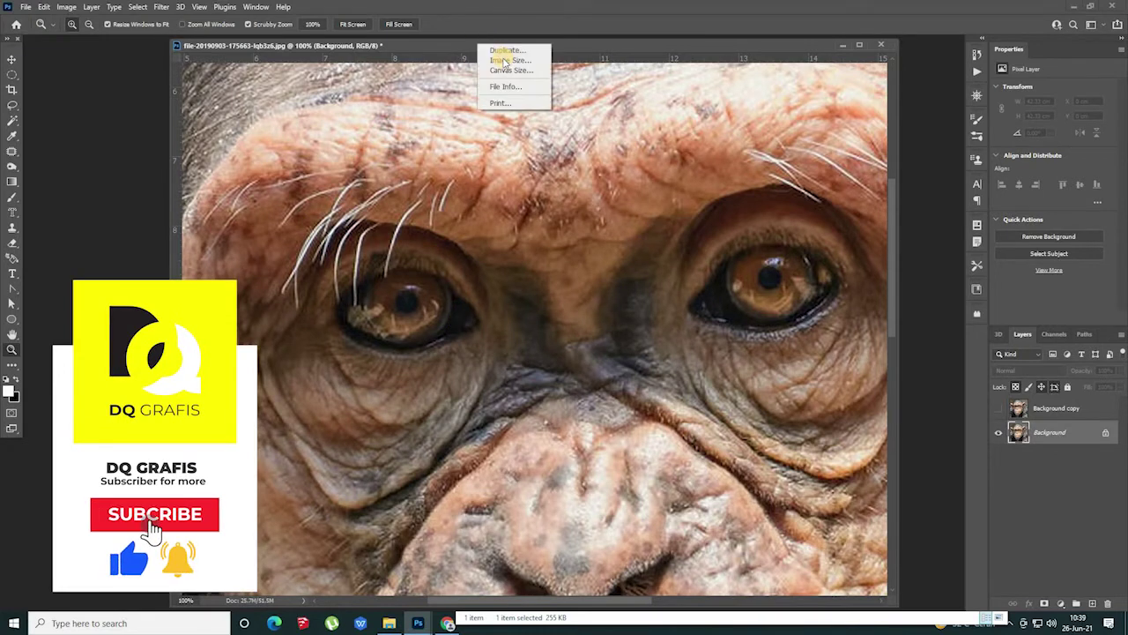
{"action": "left_click", "coordinate": [511, 60]}
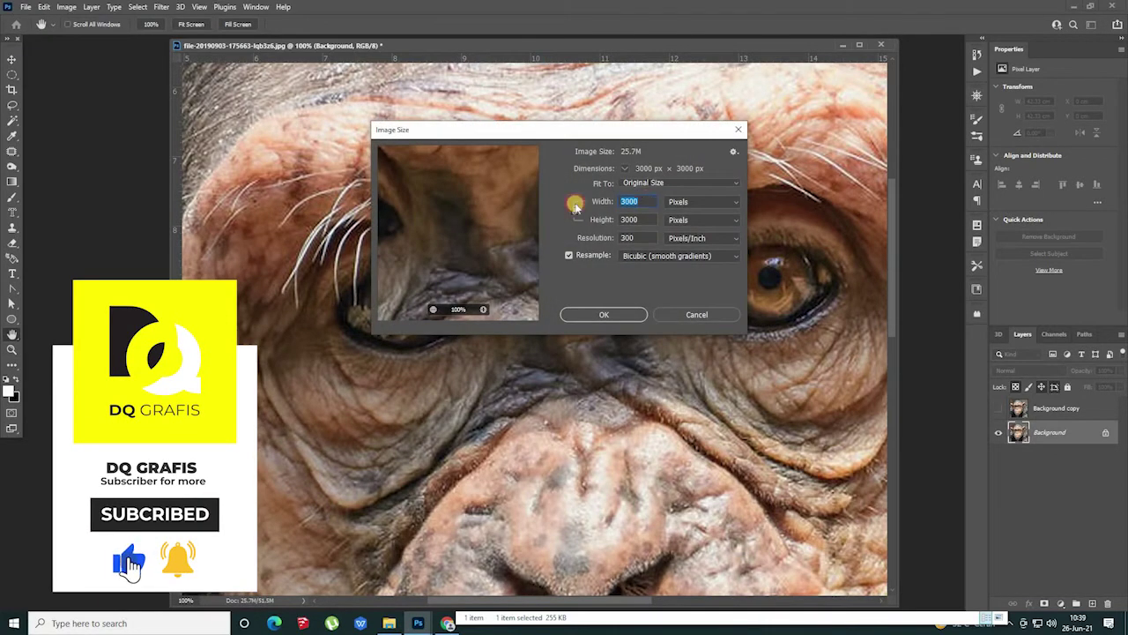
{"action": "type", "text": "5000"}
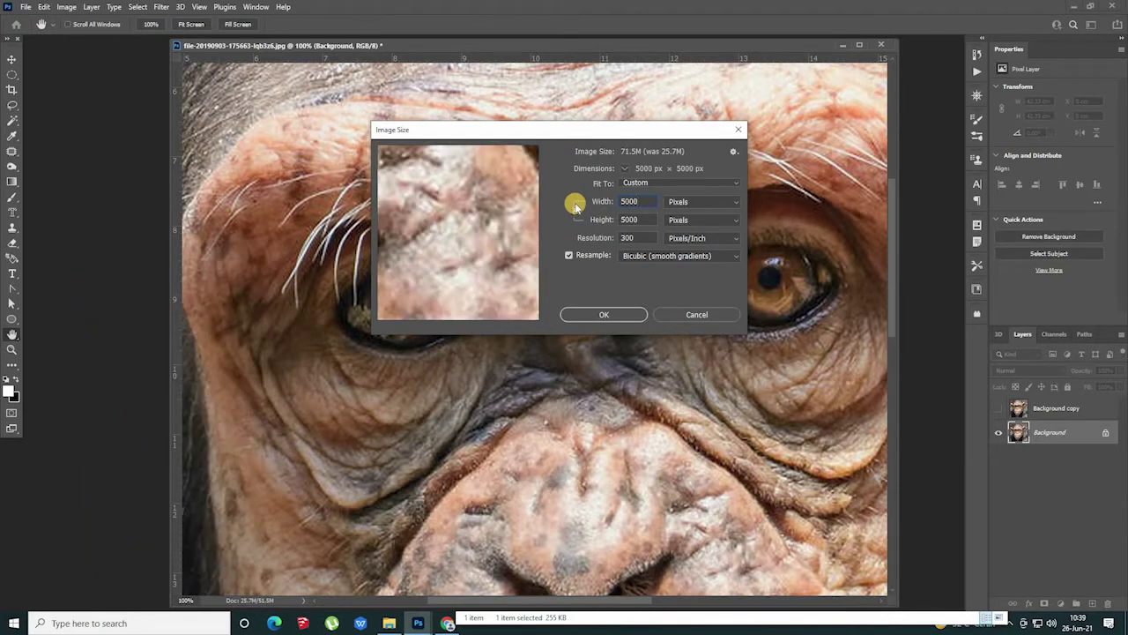
{"action": "key", "text": "Return"}
{"action": "key", "text": "z"}
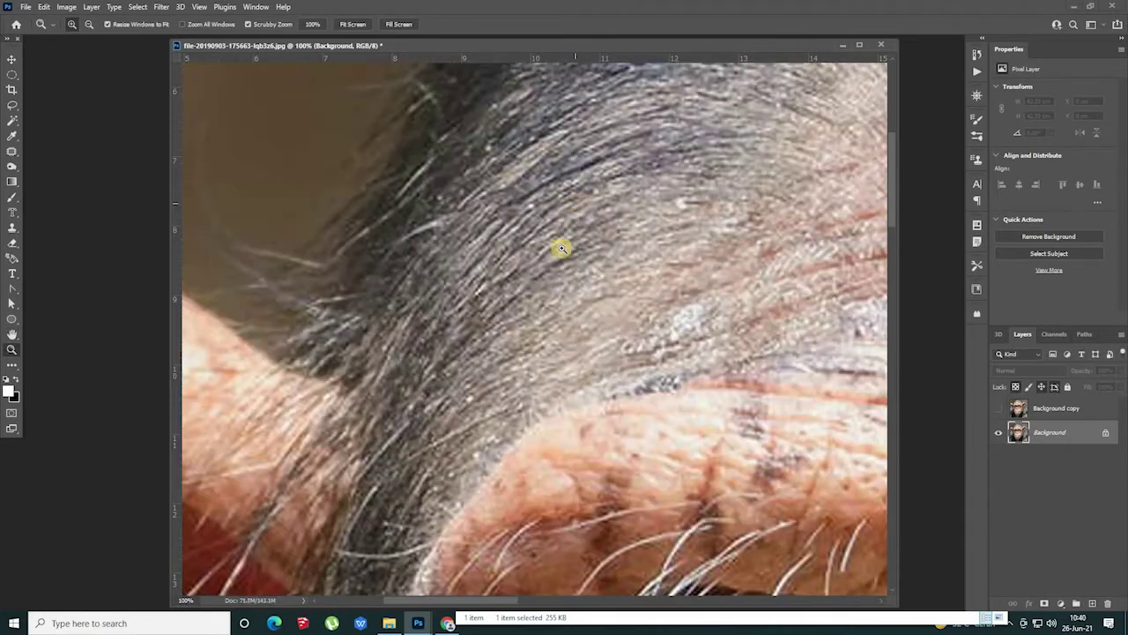
- Apply Reduce Noise to the Background layer with Strength 5, Preserve Details 62%, Reduce Color Noise 100% and Sharpen Details 24%
{"action": "left_click_drag", "start_coordinate": [584, 282], "coordinate": [589, 305]}
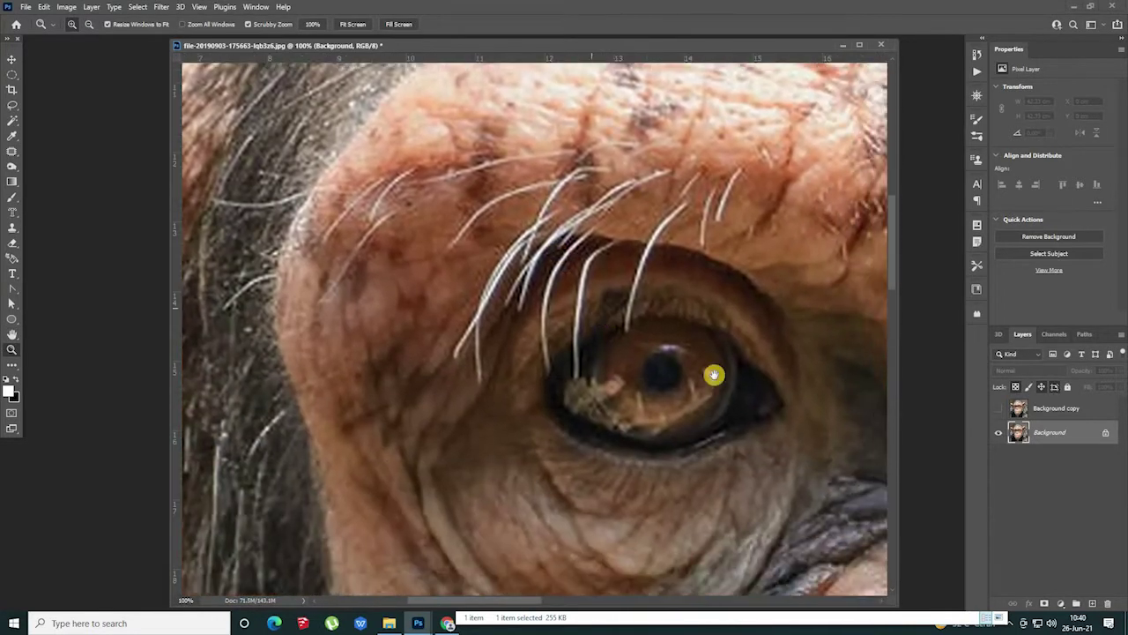
{"action": "left_click_drag", "start_coordinate": [638, 382], "coordinate": [503, 318]}
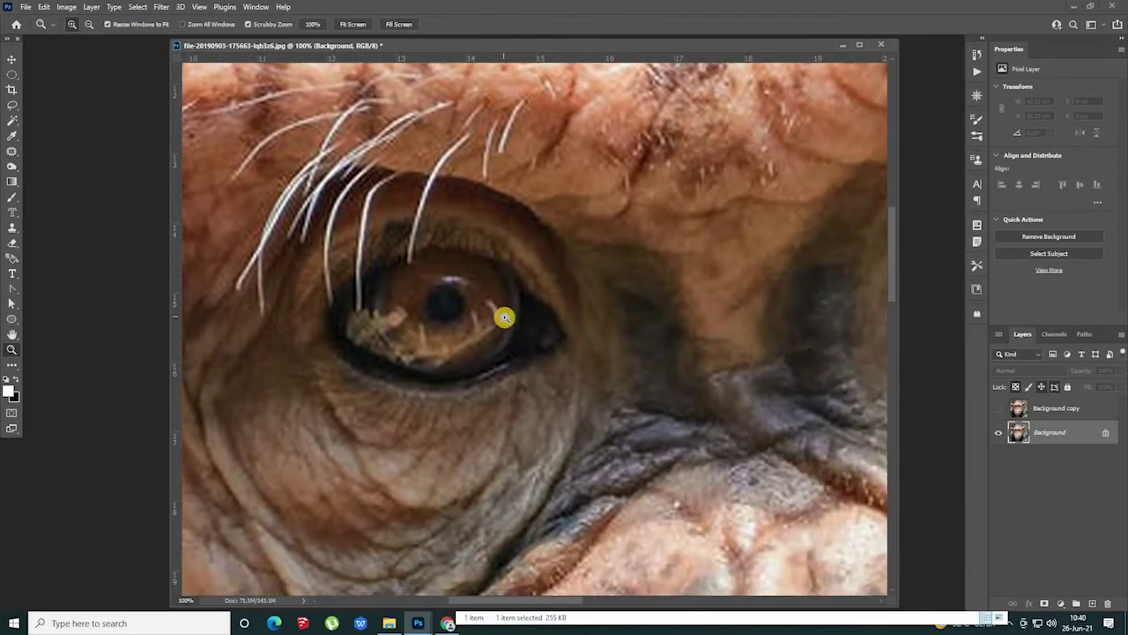
{"action": "left_click", "coordinate": [163, 7]}
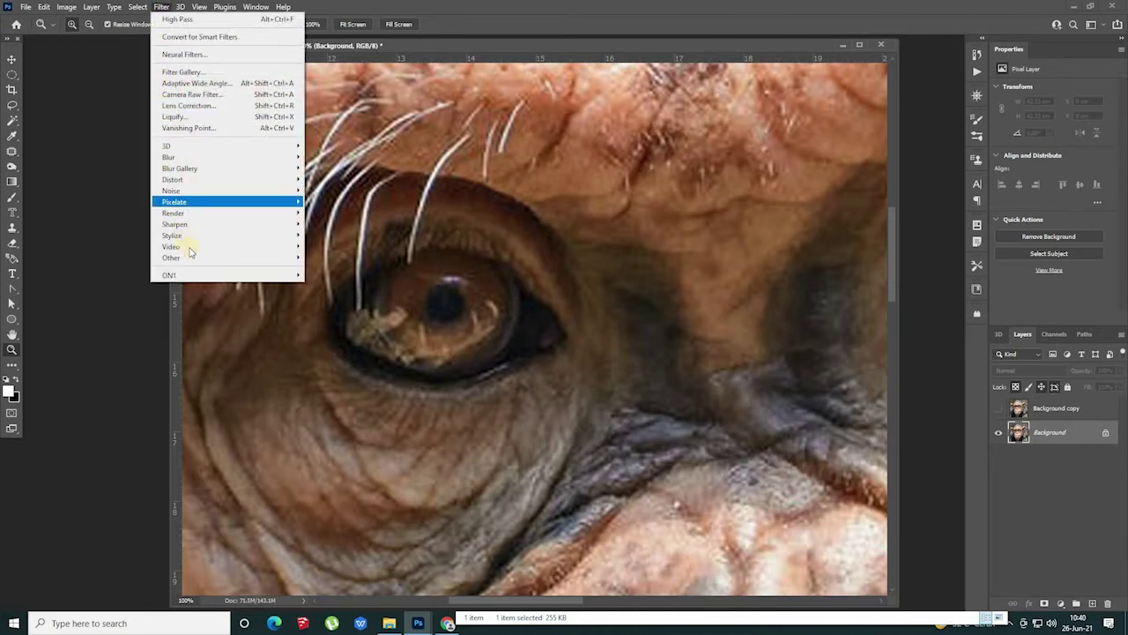
{"action": "mouse_move", "coordinate": [212, 191]}
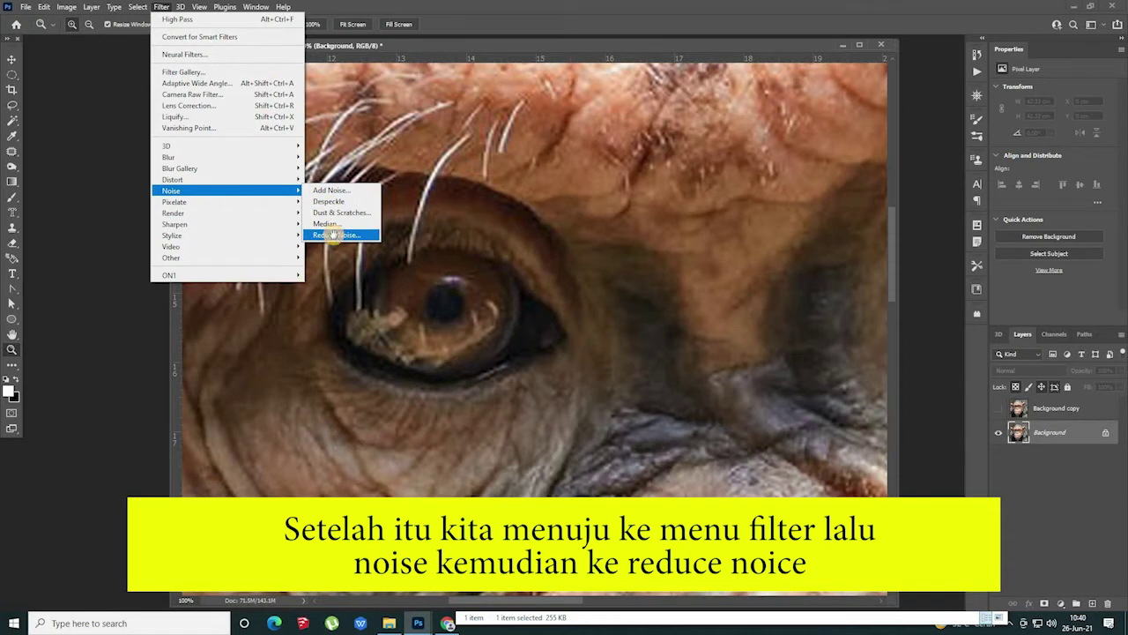
{"action": "left_click", "coordinate": [334, 234]}
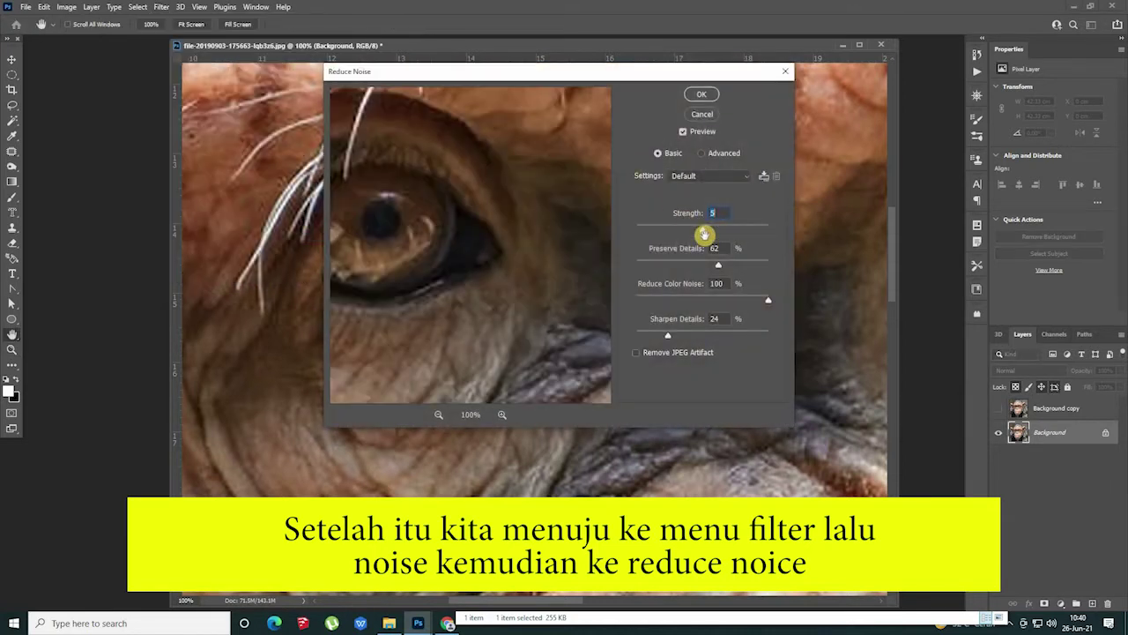
{"action": "left_click_drag", "start_coordinate": [704, 231], "coordinate": [682, 229]}
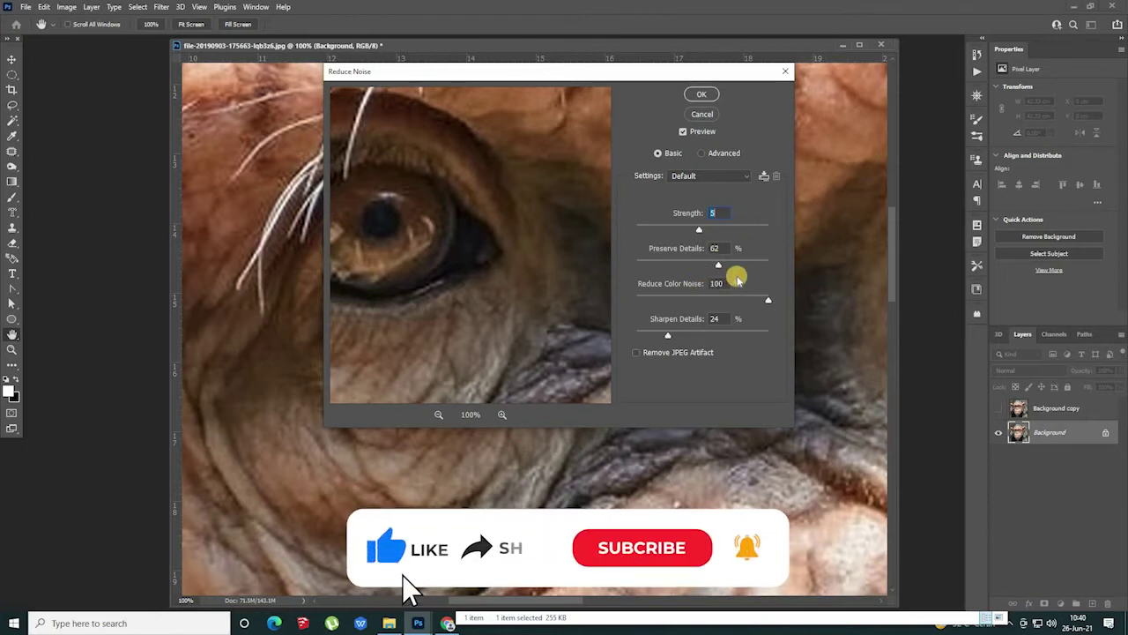
{"action": "left_click", "coordinate": [701, 94]}
{"action": "key", "text": "z"}
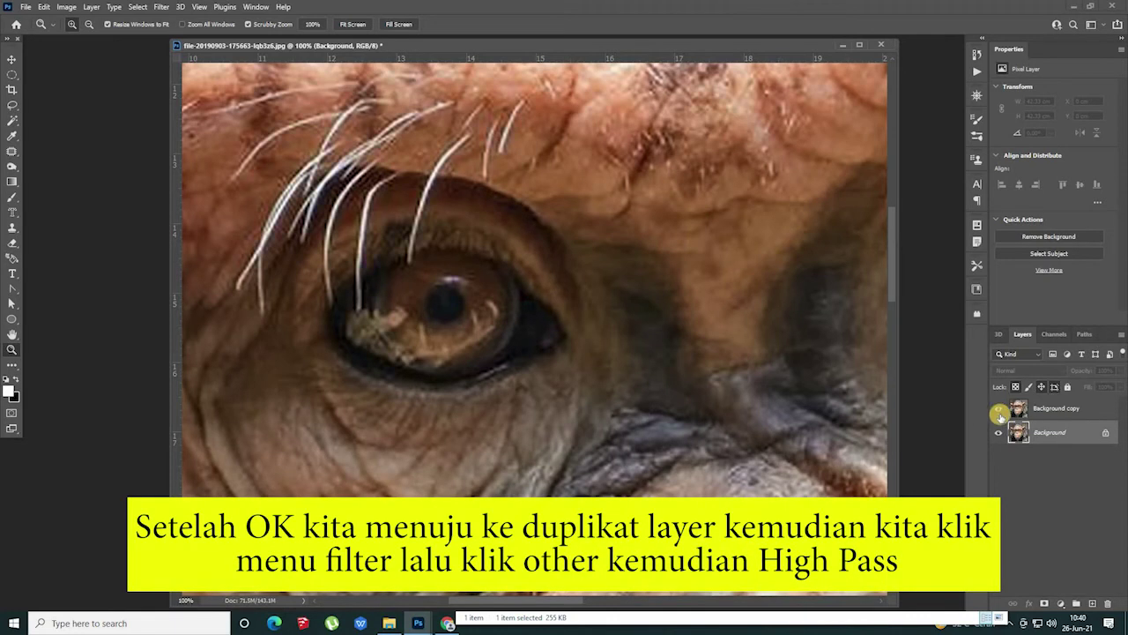
- Unhide the Background copy layer and apply a High Pass filter to it with a radius of 3 pixels
{"action": "left_click", "coordinate": [1042, 406]}
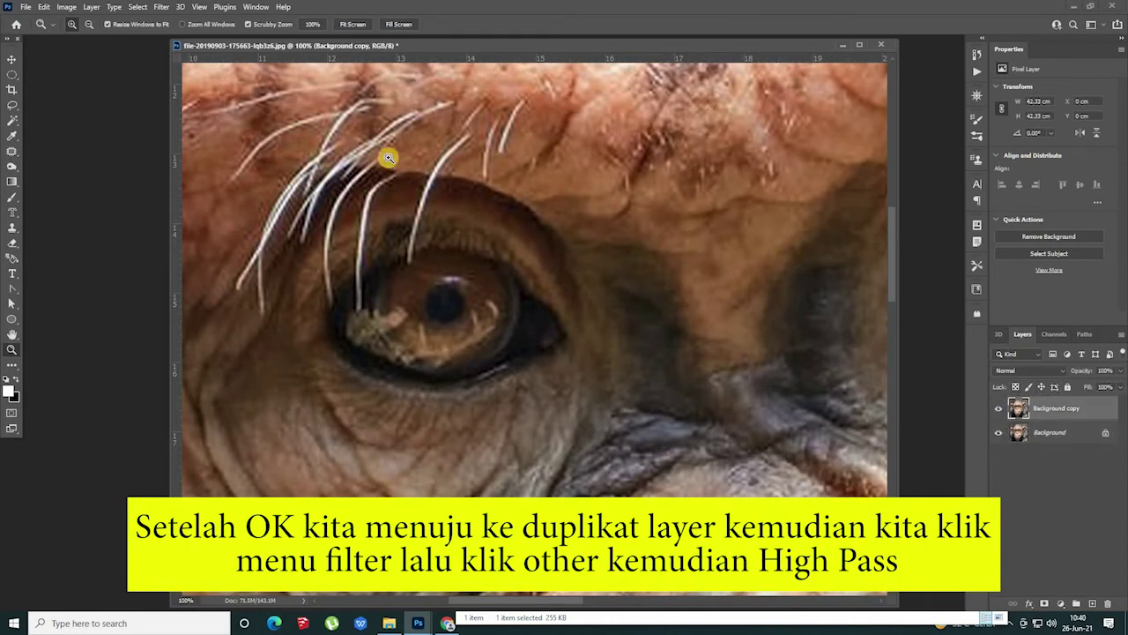
{"action": "left_click", "coordinate": [161, 7]}
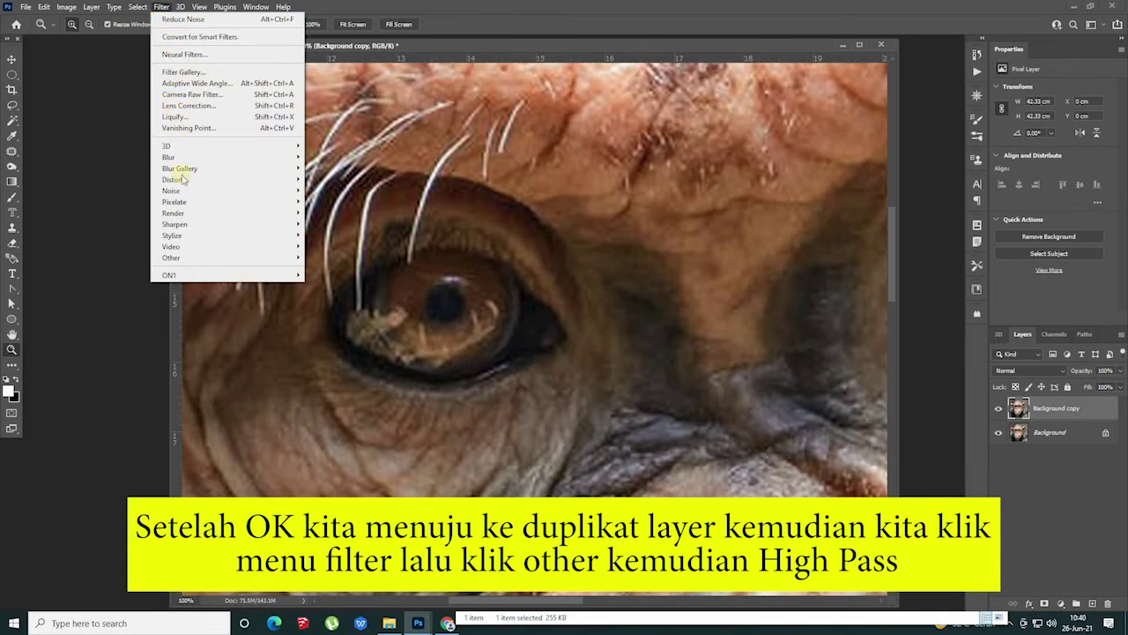
{"action": "mouse_move", "coordinate": [253, 258]}
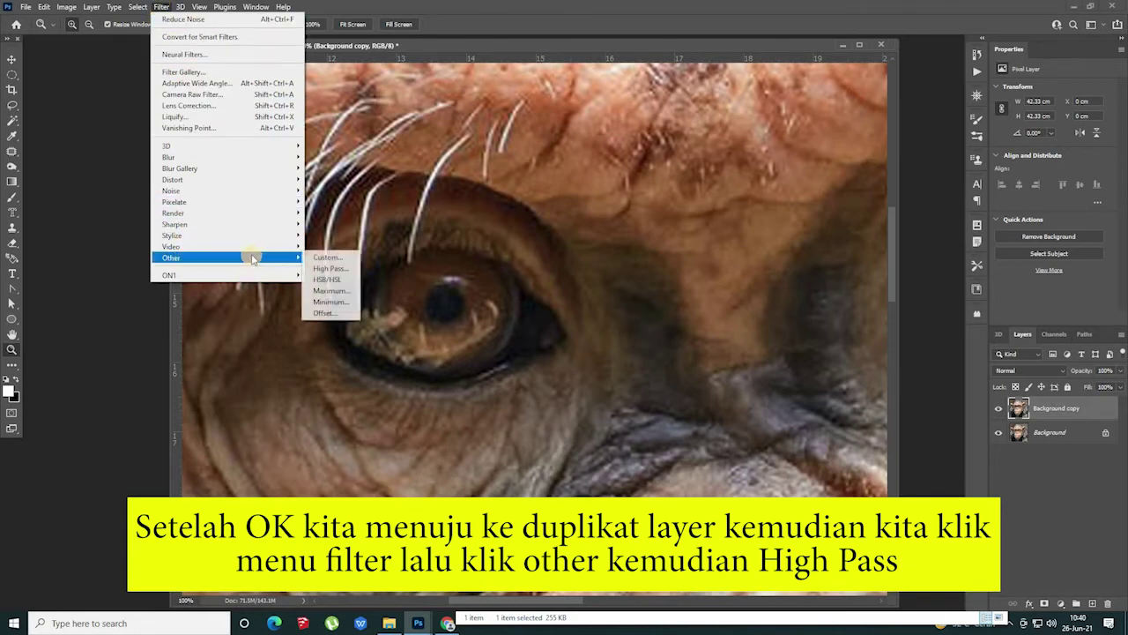
{"action": "left_click", "coordinate": [339, 268]}
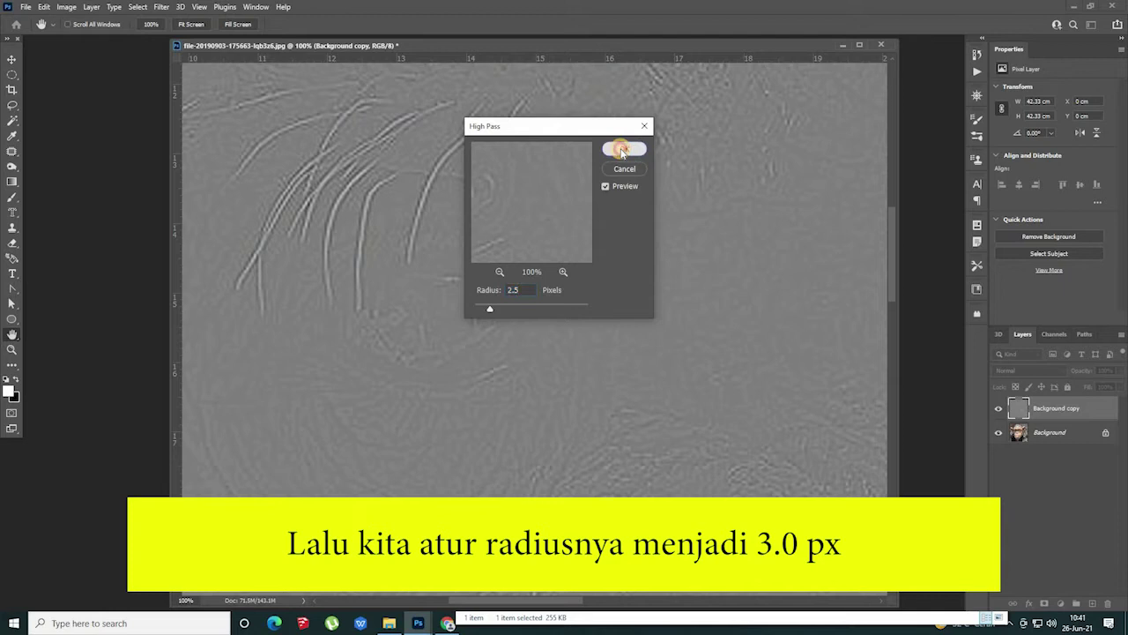
{"action": "double_click", "coordinate": [520, 289]}
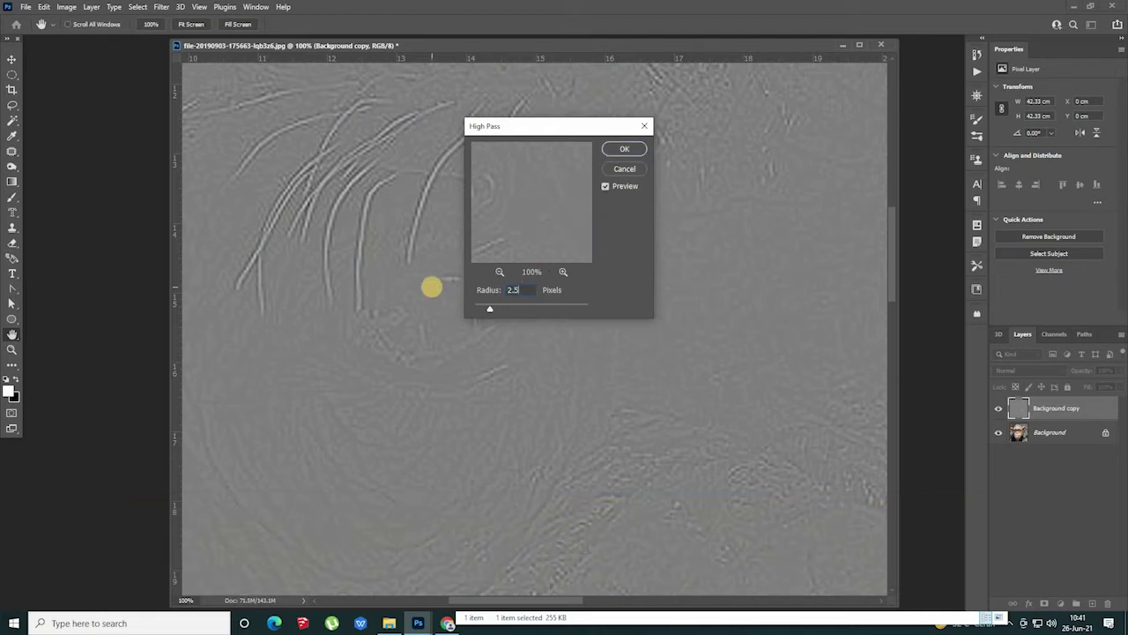
{"action": "type", "text": "3"}
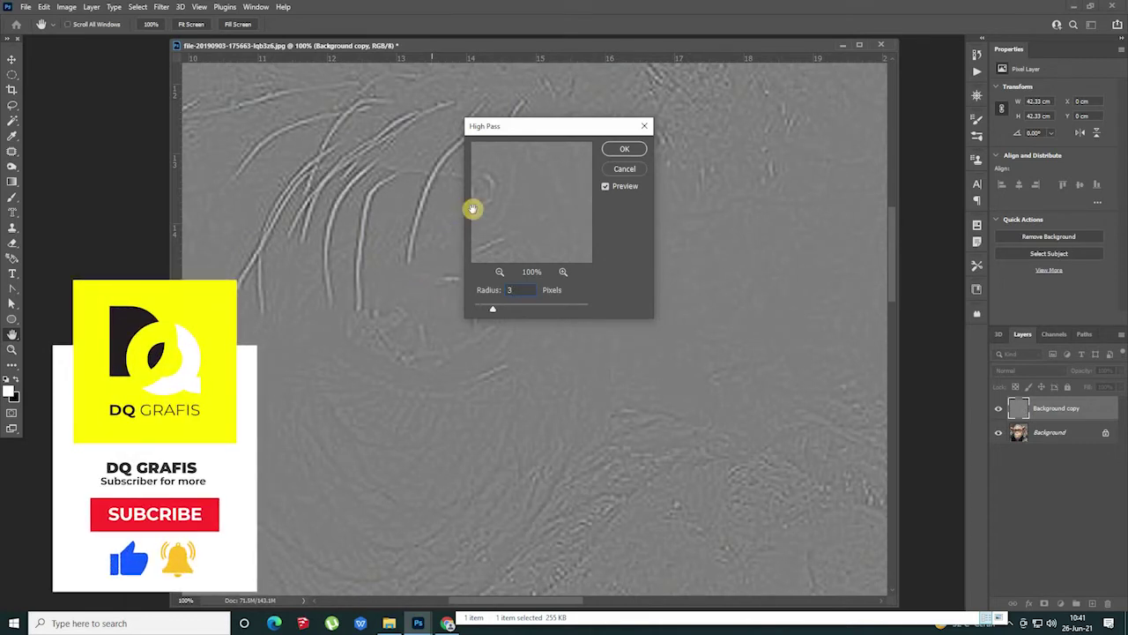
{"action": "left_click", "coordinate": [624, 150]}
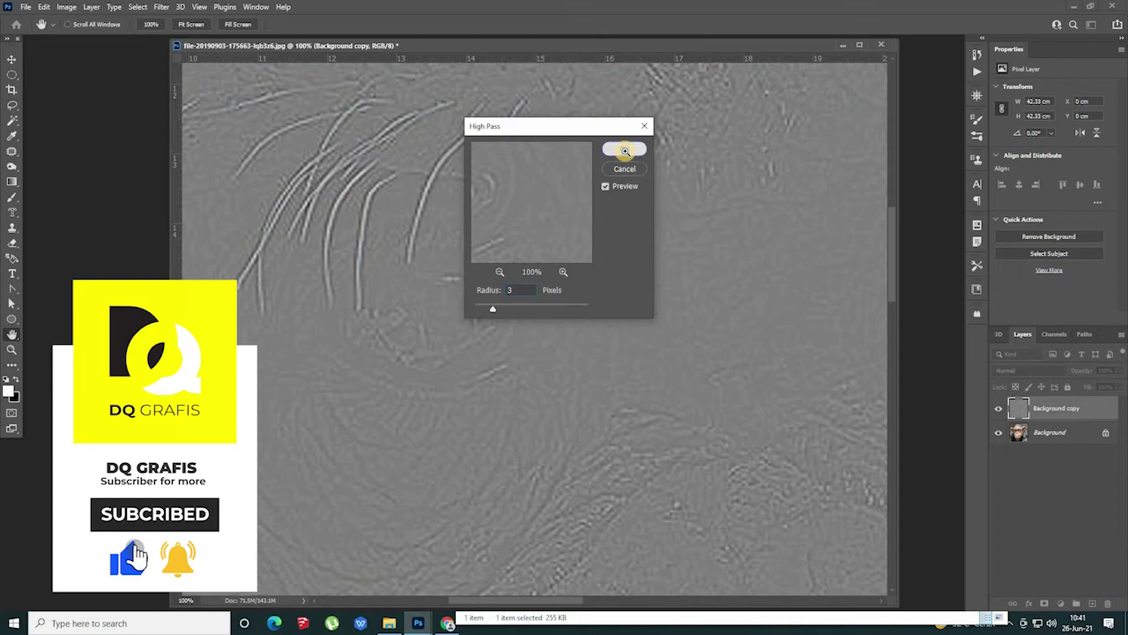
{"action": "key", "text": "z"}
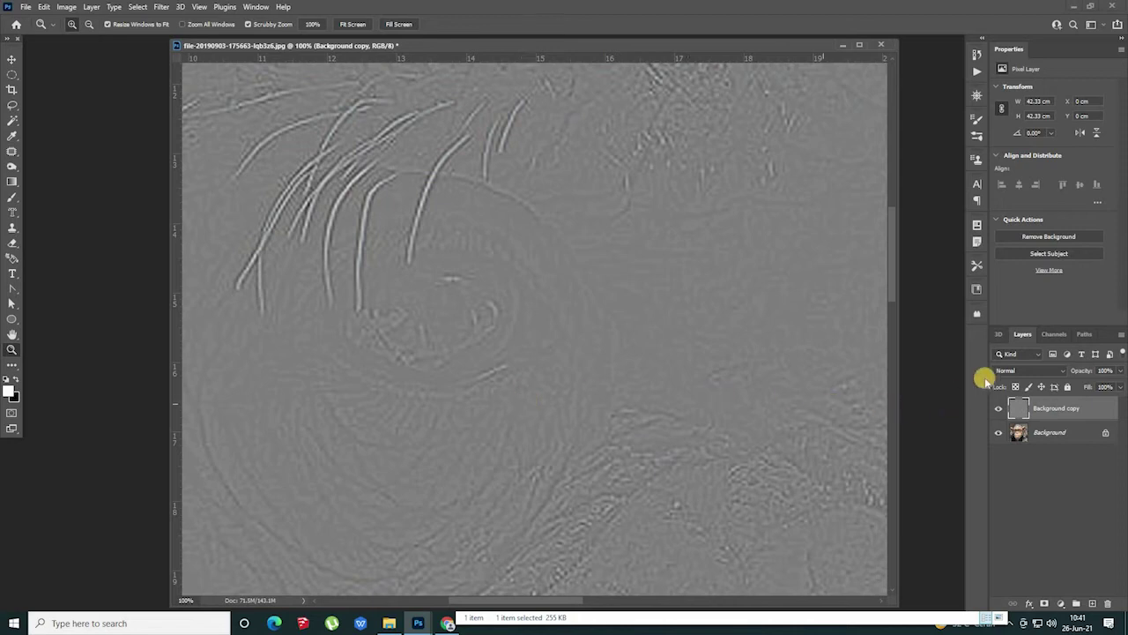
- Set the blend mode of the Background copy layer to Linear Light
{"action": "left_click", "coordinate": [1014, 370]}
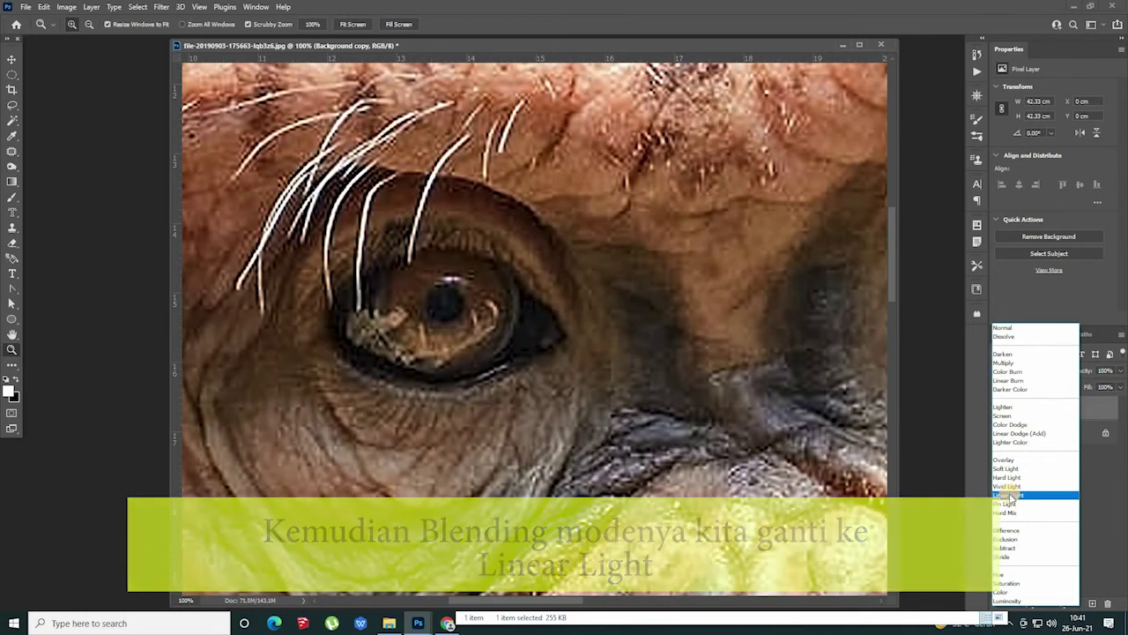
{"action": "left_click", "coordinate": [1011, 495]}
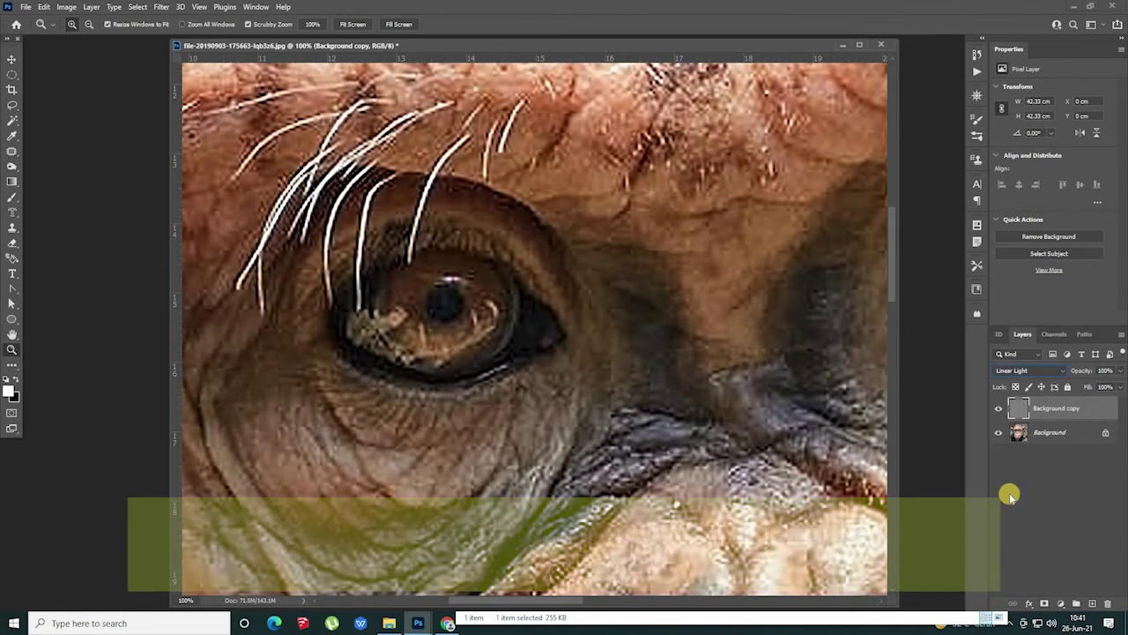
- Compare the photo with and without the Background copy sharpening layer, both as a whole and close up on the face
{"action": "right_click", "coordinate": [535, 389]}
{"action": "left_click", "coordinate": [556, 391]}
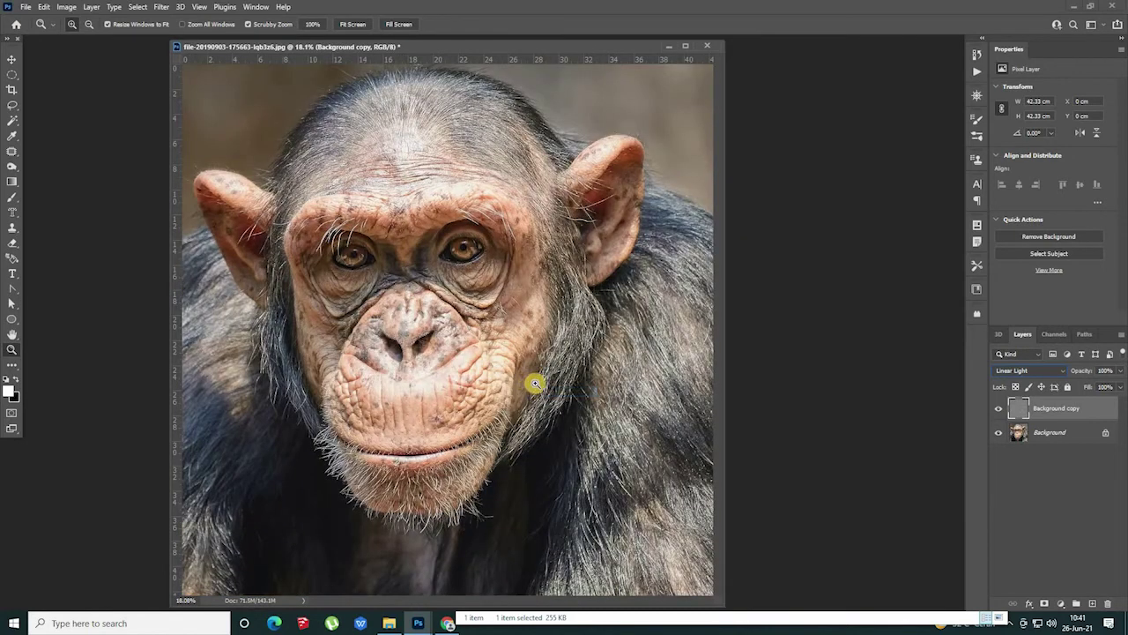
{"action": "left_click", "coordinate": [998, 408]}
{"action": "left_click", "coordinate": [998, 408]}
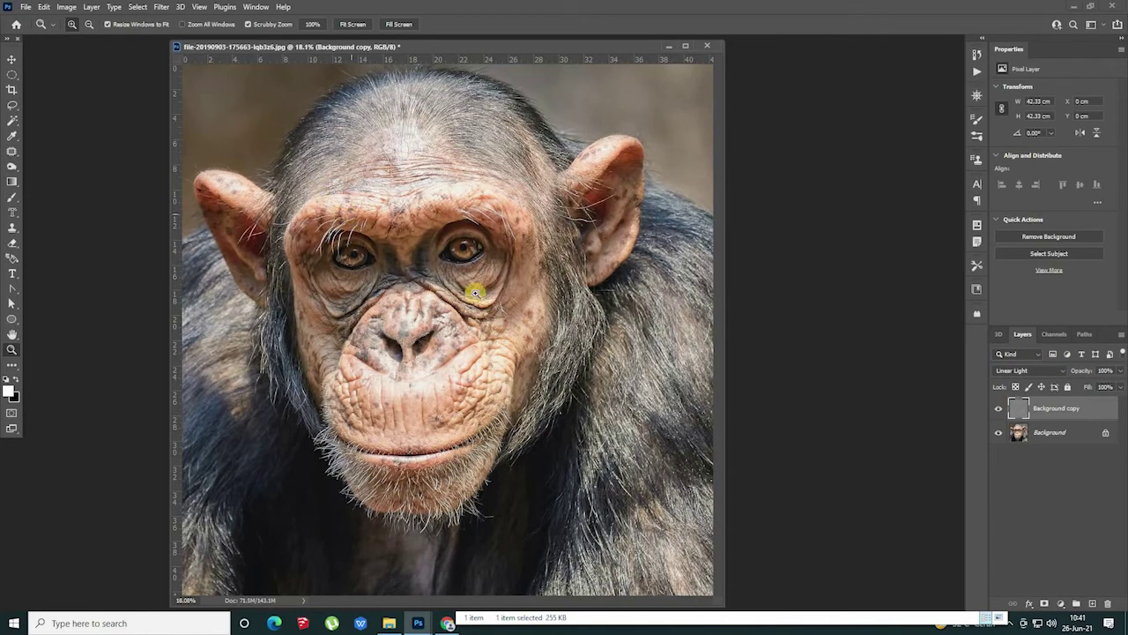
{"action": "left_click", "coordinate": [409, 255]}
{"action": "left_click", "coordinate": [486, 320]}
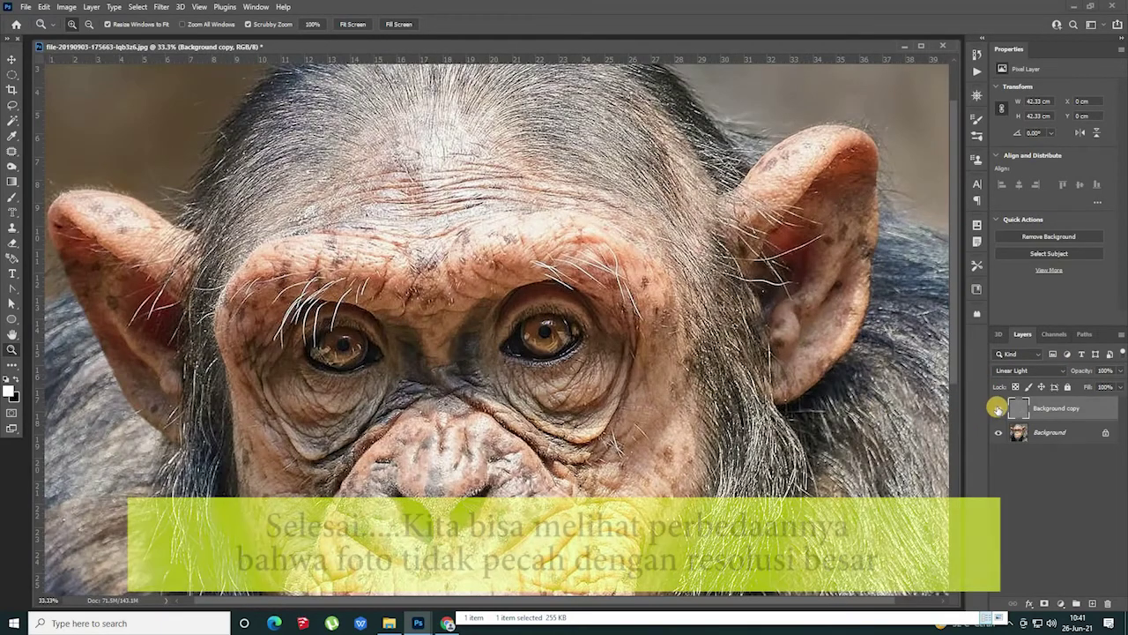
{"action": "left_click", "coordinate": [998, 409]}
{"action": "left_click", "coordinate": [998, 408]}
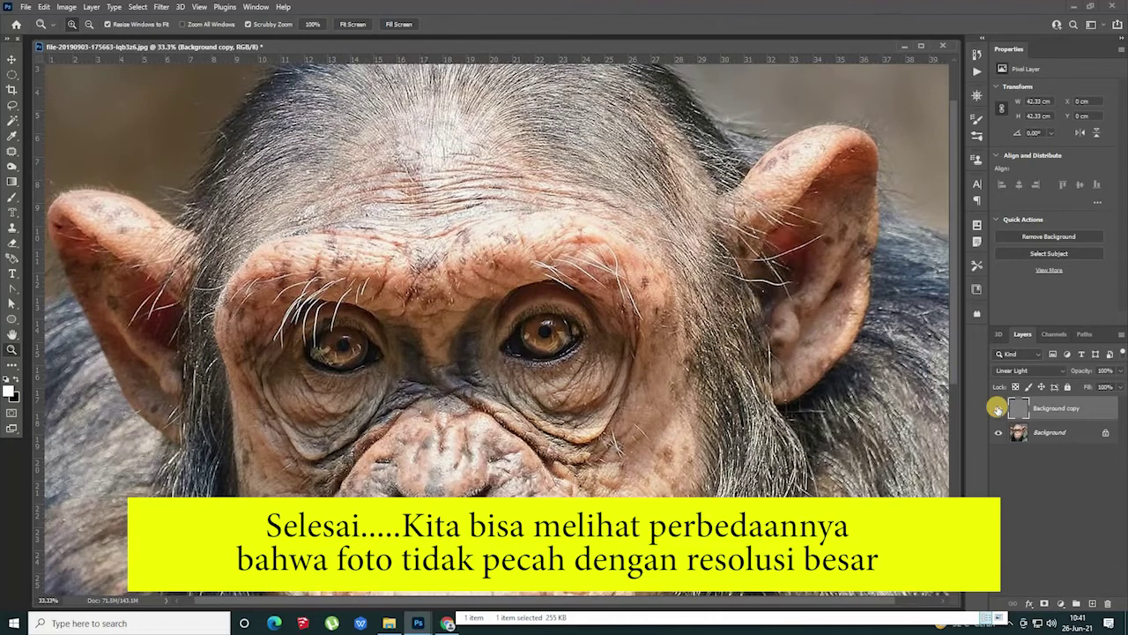
{"action": "left_click", "coordinate": [998, 409]}
{"action": "left_click", "coordinate": [998, 409]}
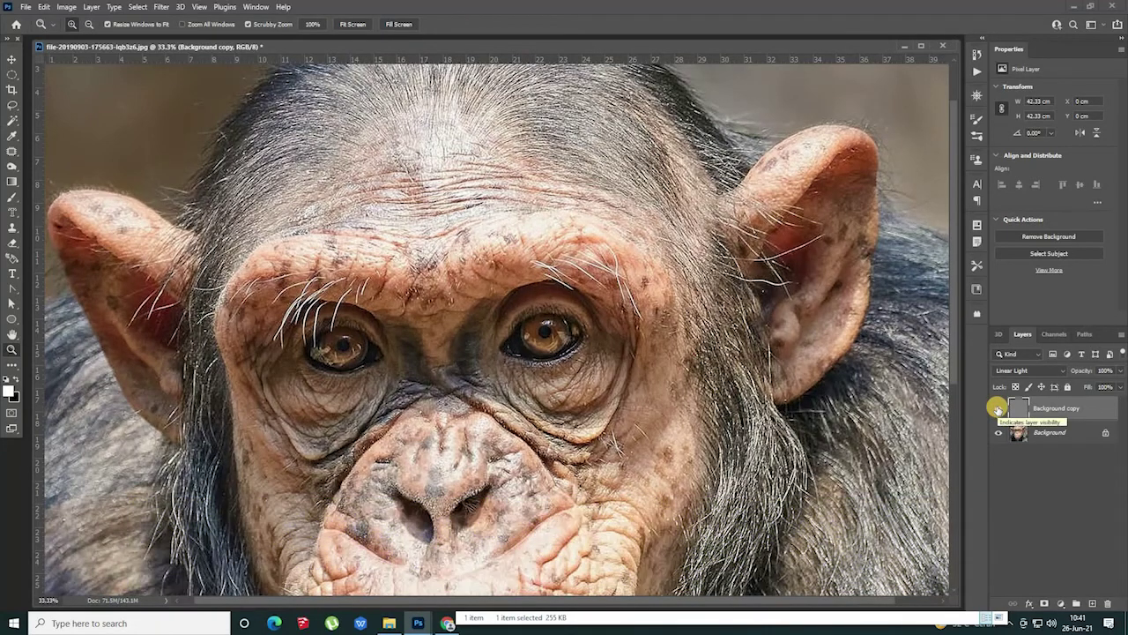
{"action": "right_click", "coordinate": [568, 411]}
{"action": "left_click", "coordinate": [564, 415]}
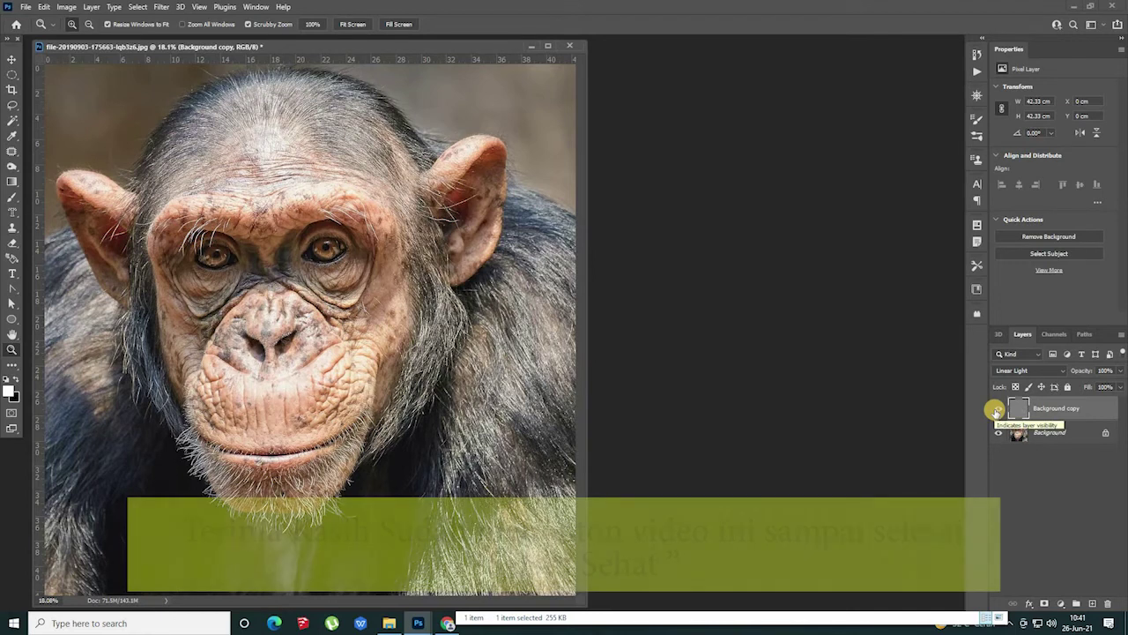
- Check the enlarged photo's pixel dimensions and resolution in Image Size, leaving the values as they are
{"action": "right_click", "coordinate": [343, 45]}
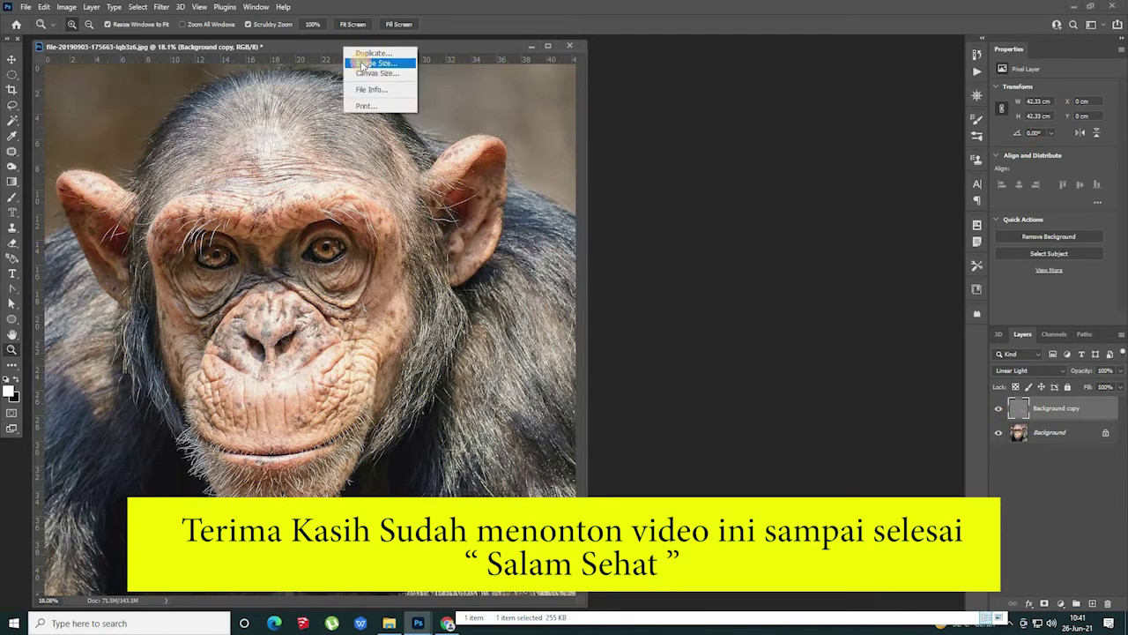
{"action": "left_click", "coordinate": [363, 63]}
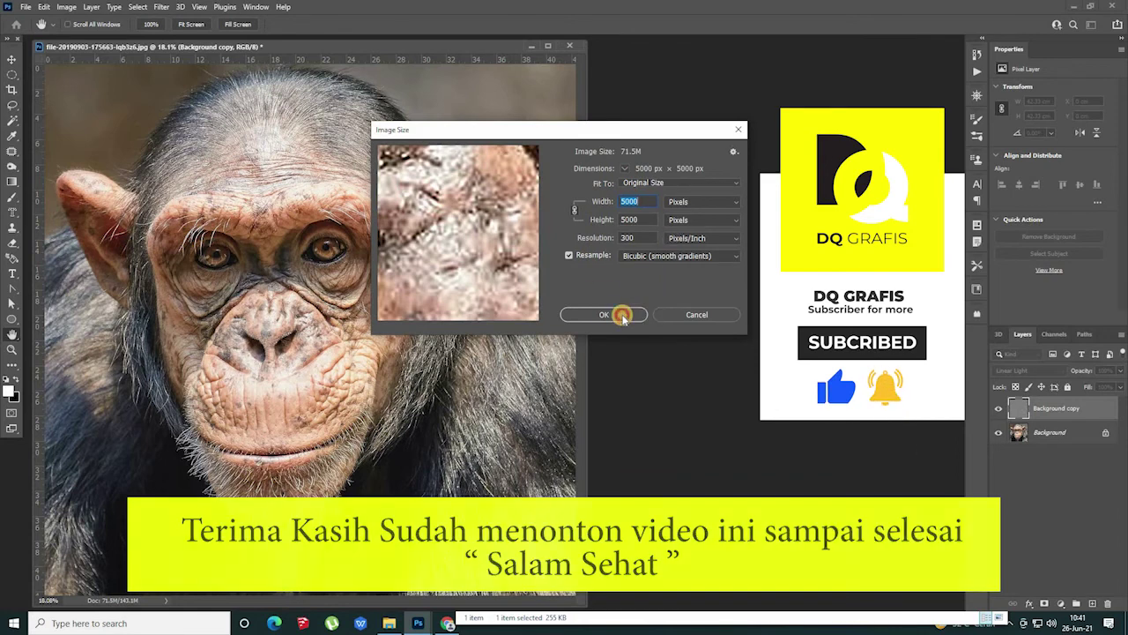
{"action": "left_click", "coordinate": [604, 314]}
{"action": "key", "text": "z"}
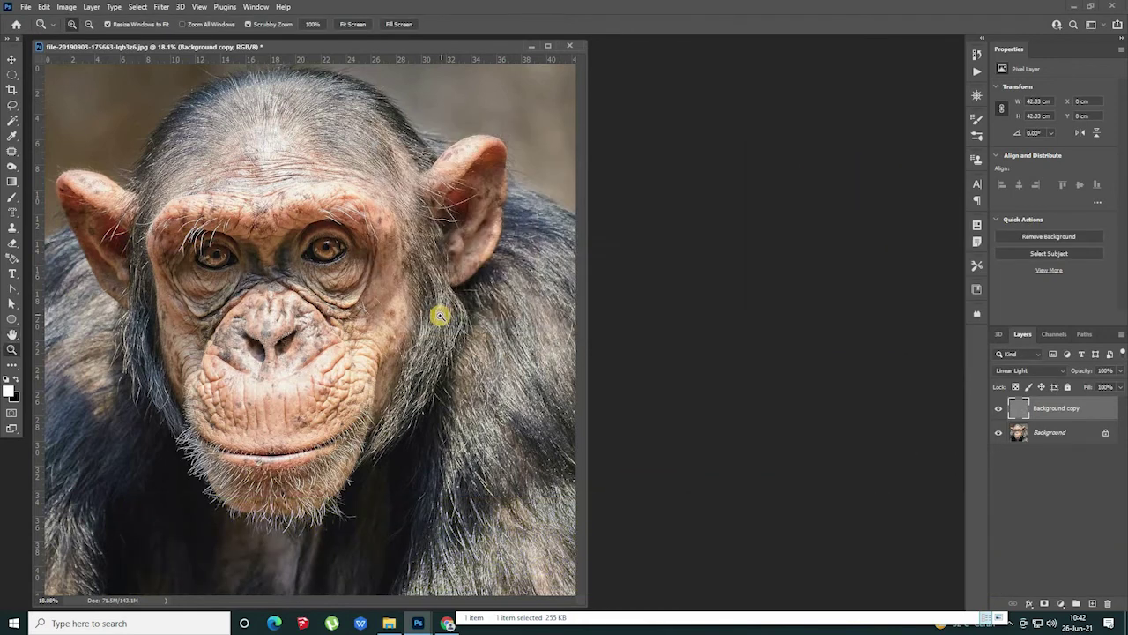